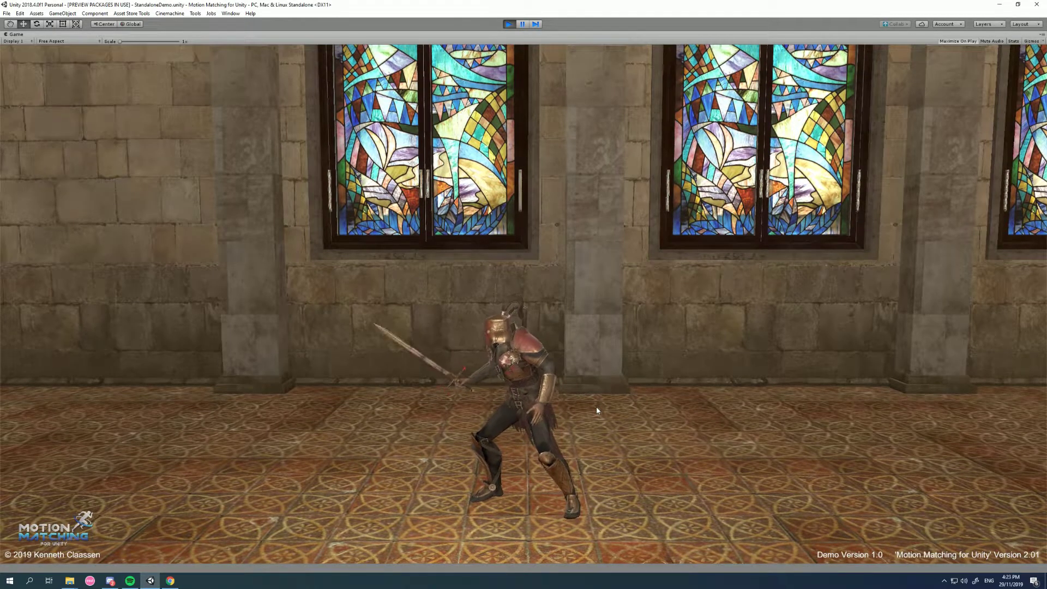
Step: Stop the running StandaloneDemo to leave Play mode
left_click(508, 24)
Step: Select PreProcessor_General and collapse its General, Trajectory, Pose Configuration and Animation Data foldouts
left_click(55, 483)
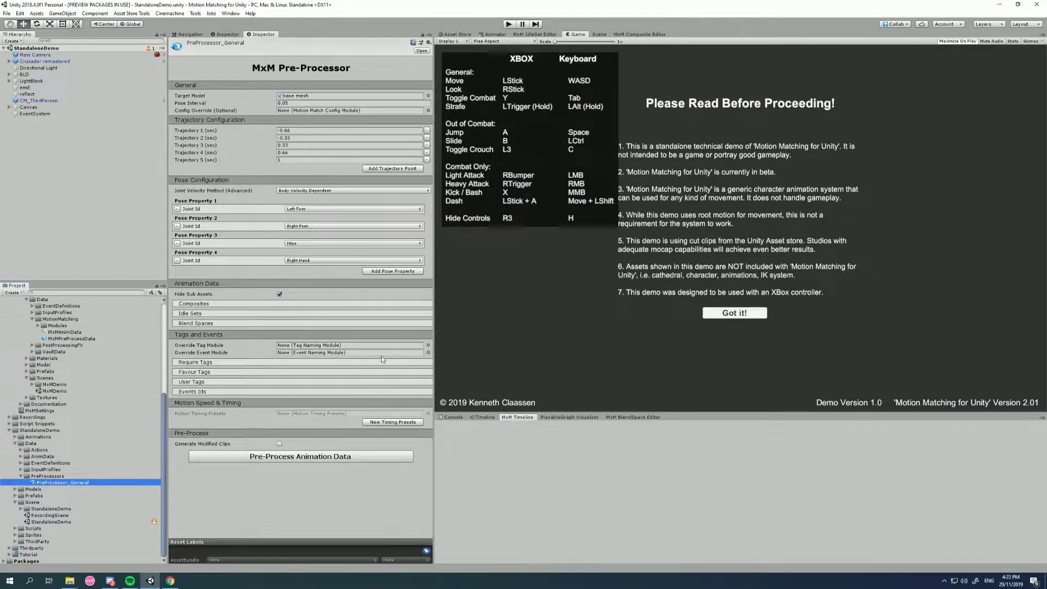
left_click(241, 85)
left_click(242, 97)
left_click(240, 107)
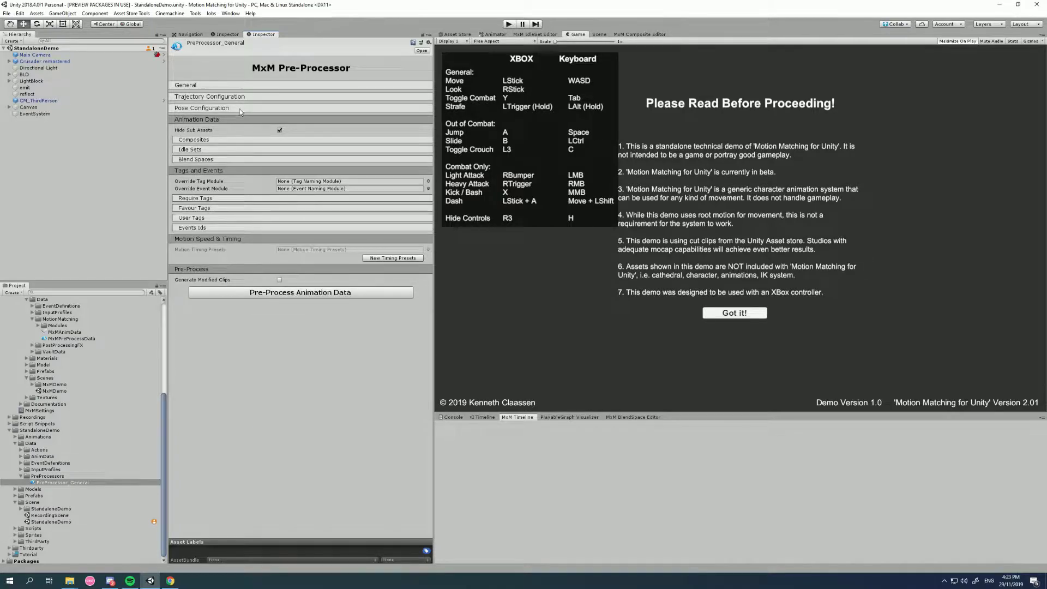
left_click(237, 120)
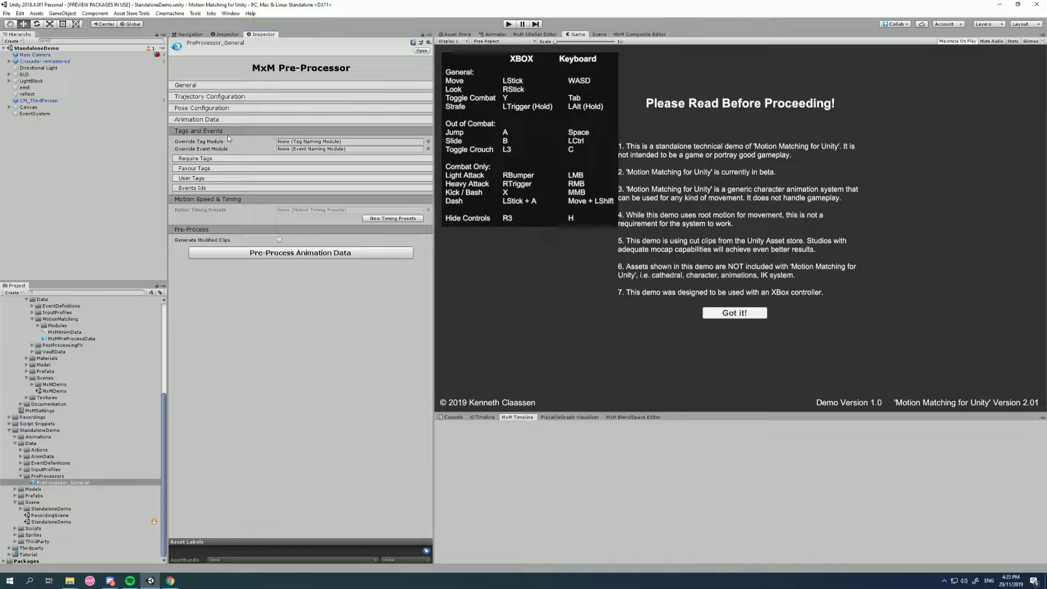
Step: Expand Require Tags and point out Crouch, Strafe, Combat and the placeholder Tag 4–23 names
left_click(224, 158)
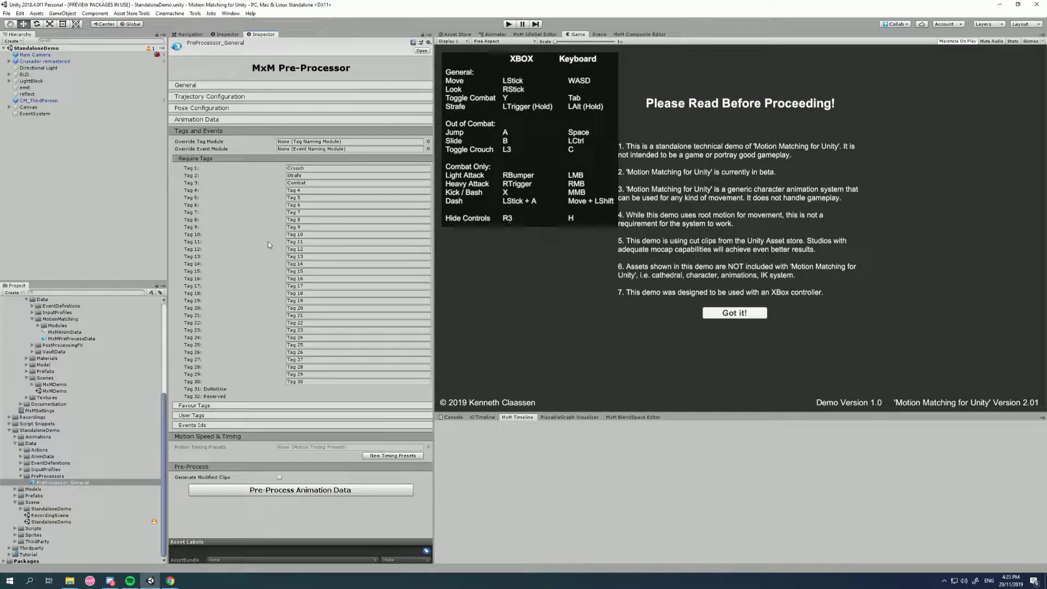
left_click(319, 190)
left_click(310, 382)
left_click(323, 330)
left_click(333, 308)
left_click(315, 168)
left_click(314, 182)
left_click(284, 168)
Step: Point out the Combat, Strafe and Crouch require tags, selecting the Combat tag name
left_click(263, 181)
left_click(314, 176)
left_click(301, 169)
left_click(261, 170)
left_click(269, 183)
double_click(311, 183)
left_click(319, 184)
double_click(286, 183)
Step: Highlight the Strafe tag, then collapse Require Tags and Tags and Events
left_click(315, 175)
left_click(321, 180)
left_click(310, 175)
left_click(310, 182)
left_click(306, 175)
left_click(278, 159)
left_click(271, 132)
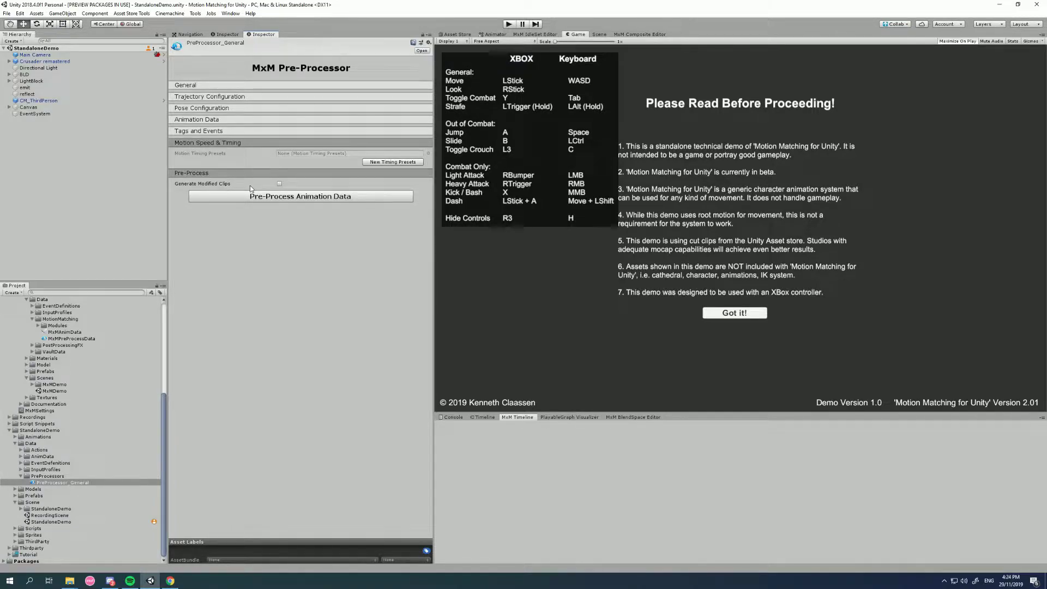
Step: Collapse Motion Speed & Timing, expand Animation Data's Composites and browse Turn In Place, Walk, Run and Strafe groups
left_click(210, 141)
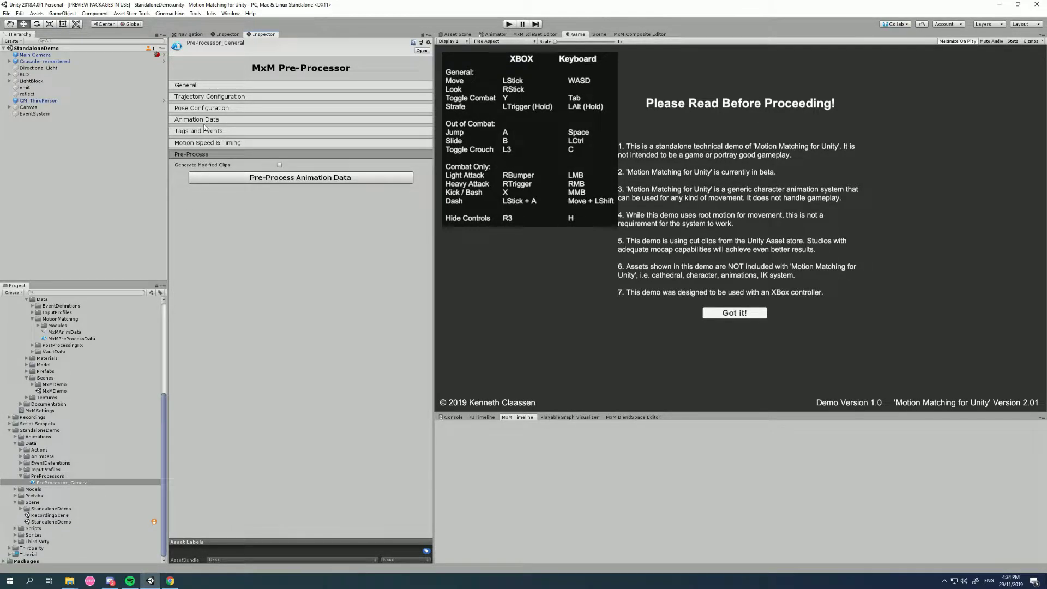
left_click(202, 120)
left_click(221, 139)
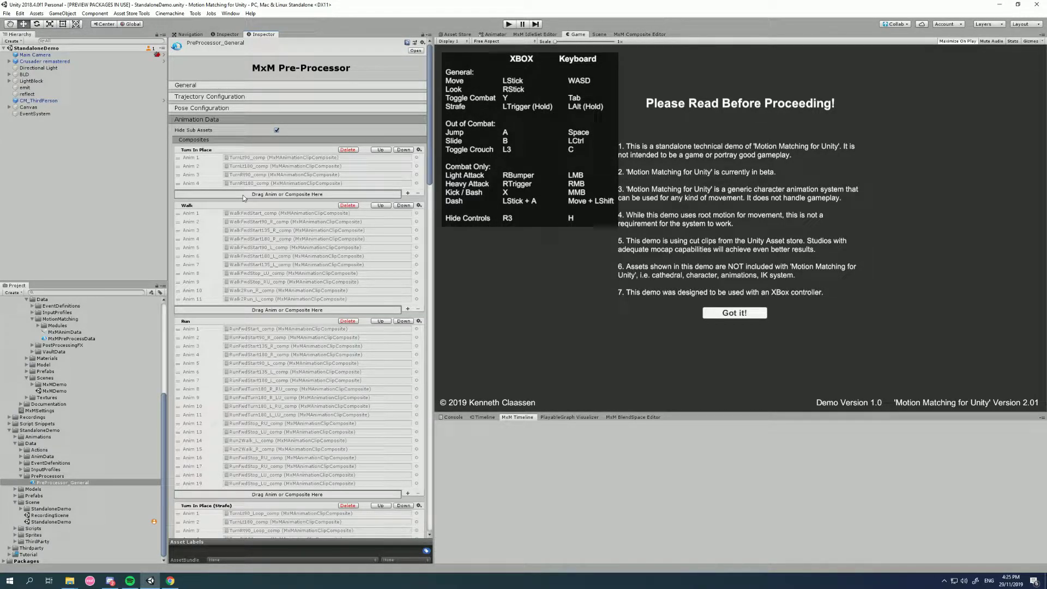
left_click_drag(428, 152, 427, 171)
scroll(424, 176, "down", 2)
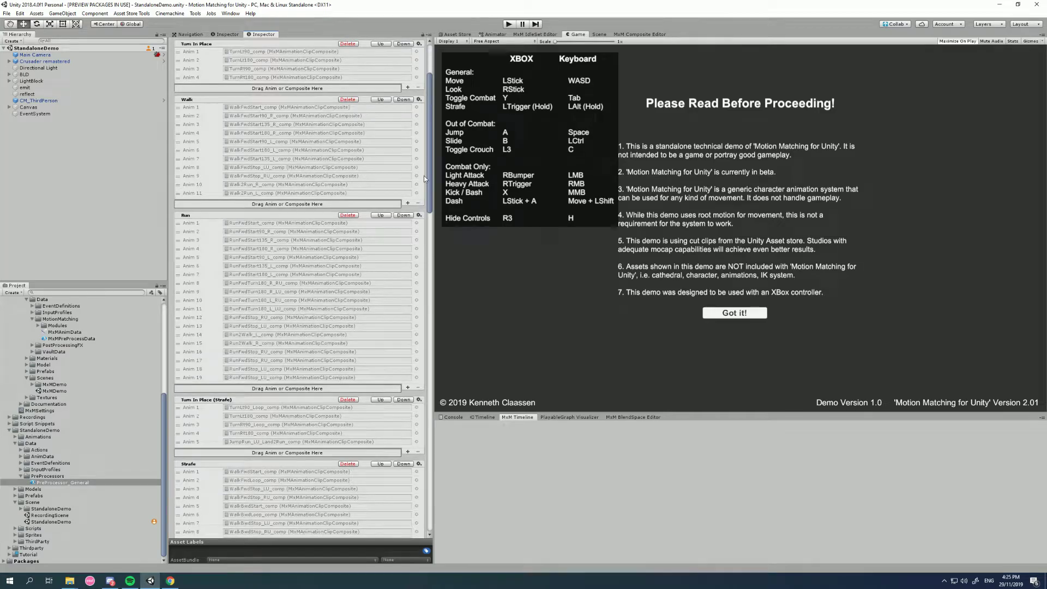
scroll(418, 192, "down", 4)
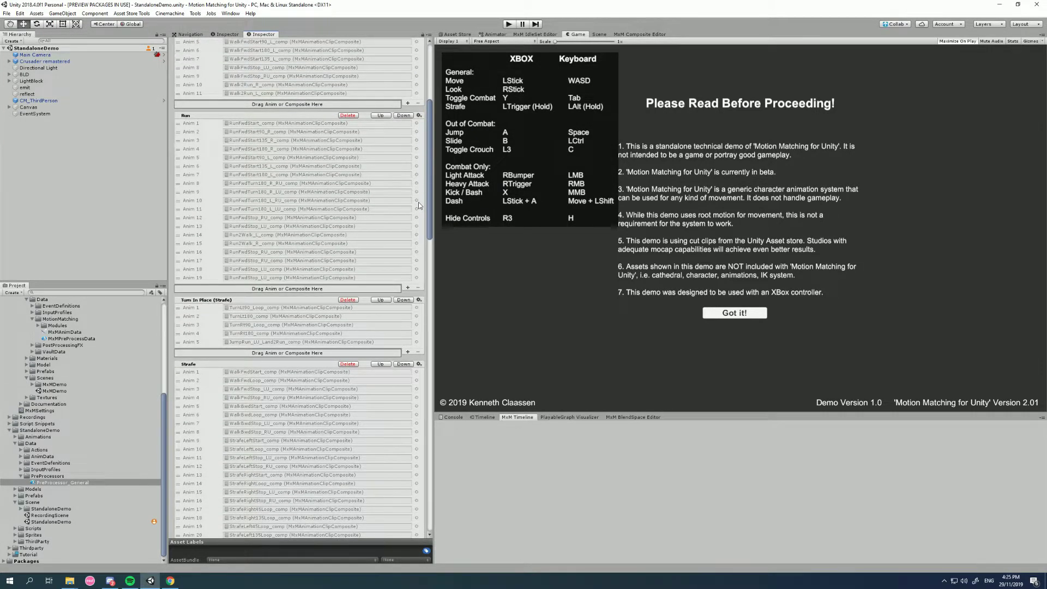
scroll(418, 202, "up", 6)
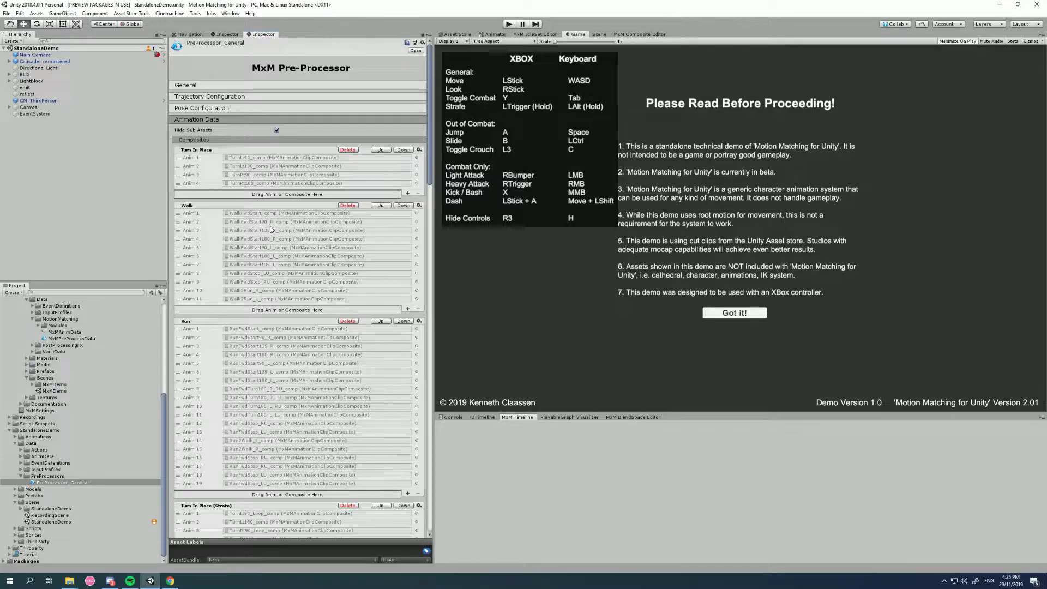
scroll(270, 226, "down", 3)
Step: Open WalkFwdStart in the Composite Editor and preview its Require tag choices
double_click(278, 167)
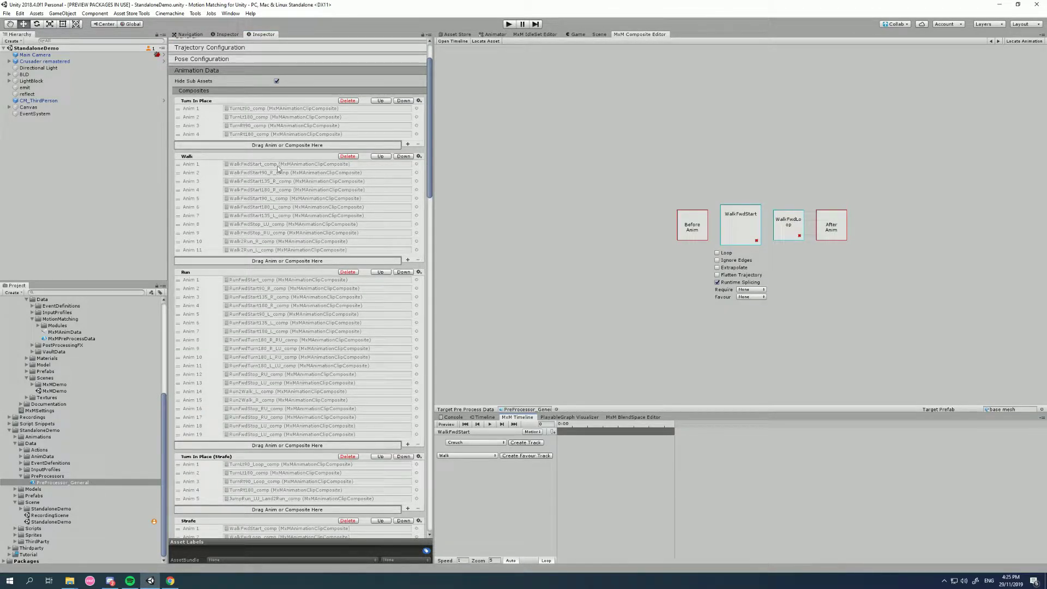
left_click(751, 290)
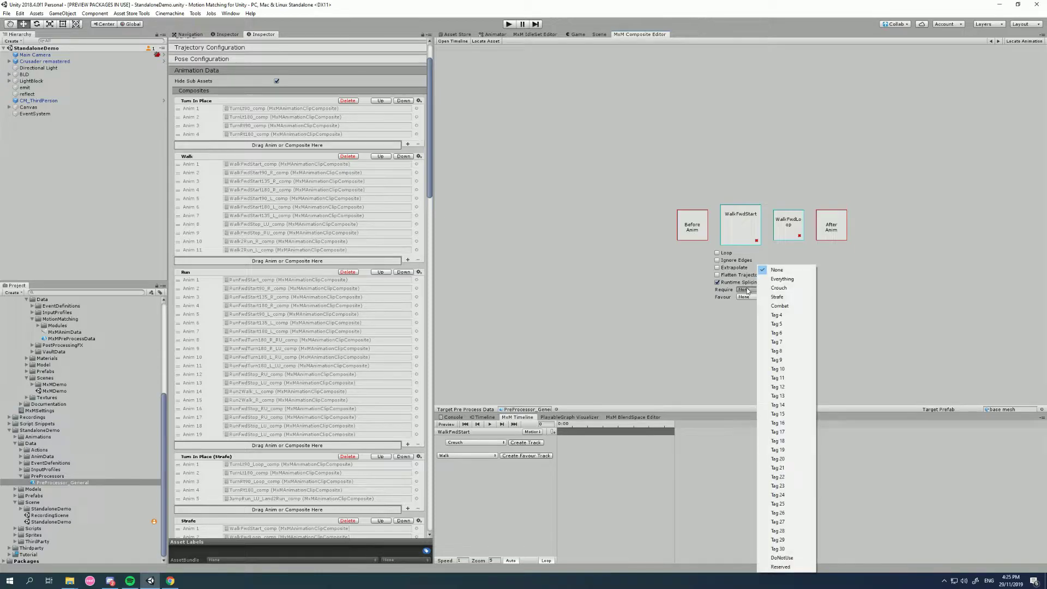
left_click(748, 292)
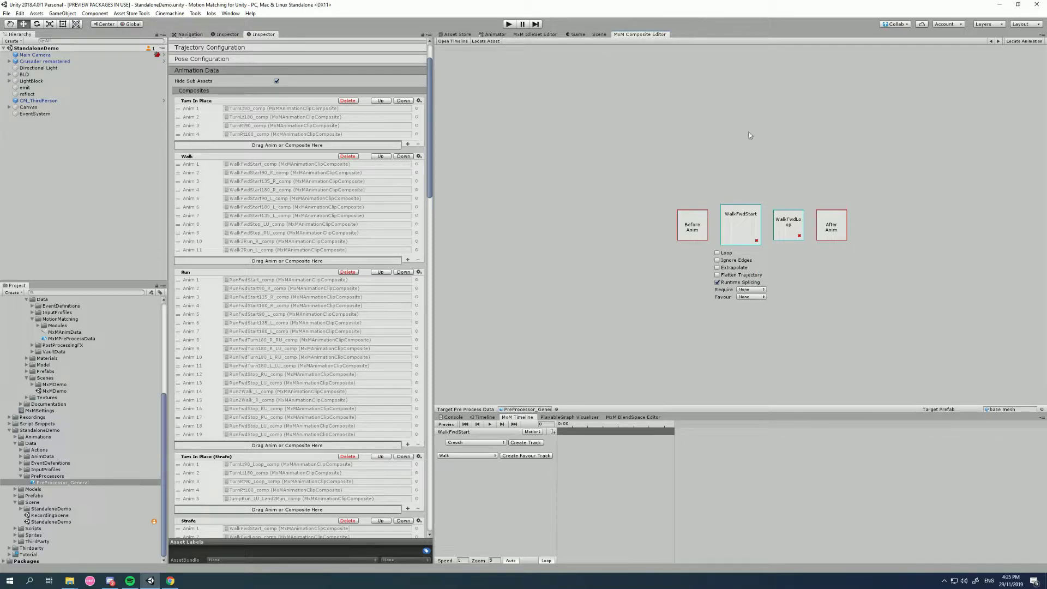
left_click(749, 294)
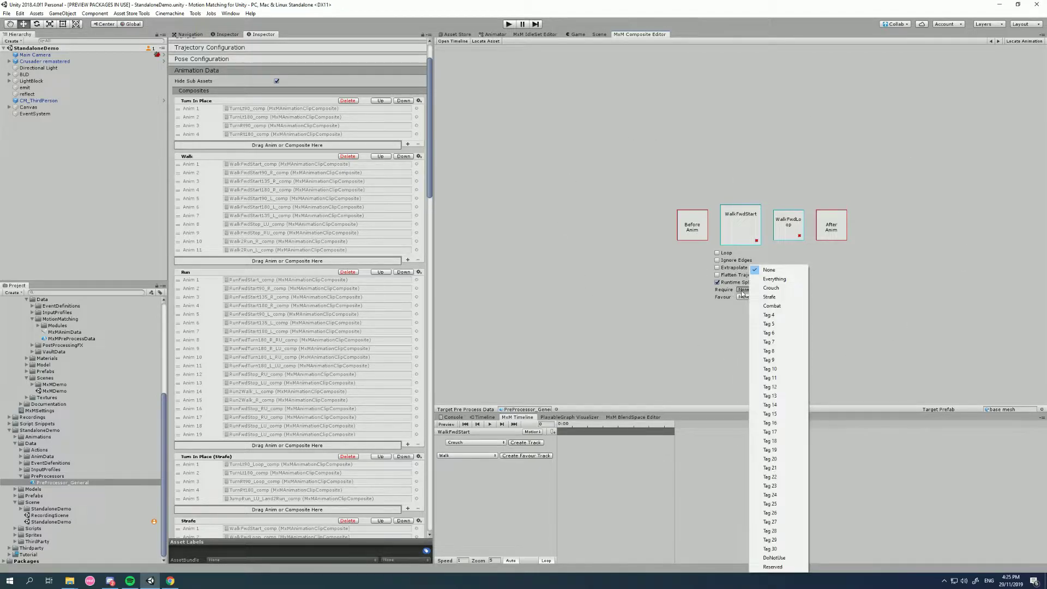
left_click(722, 294)
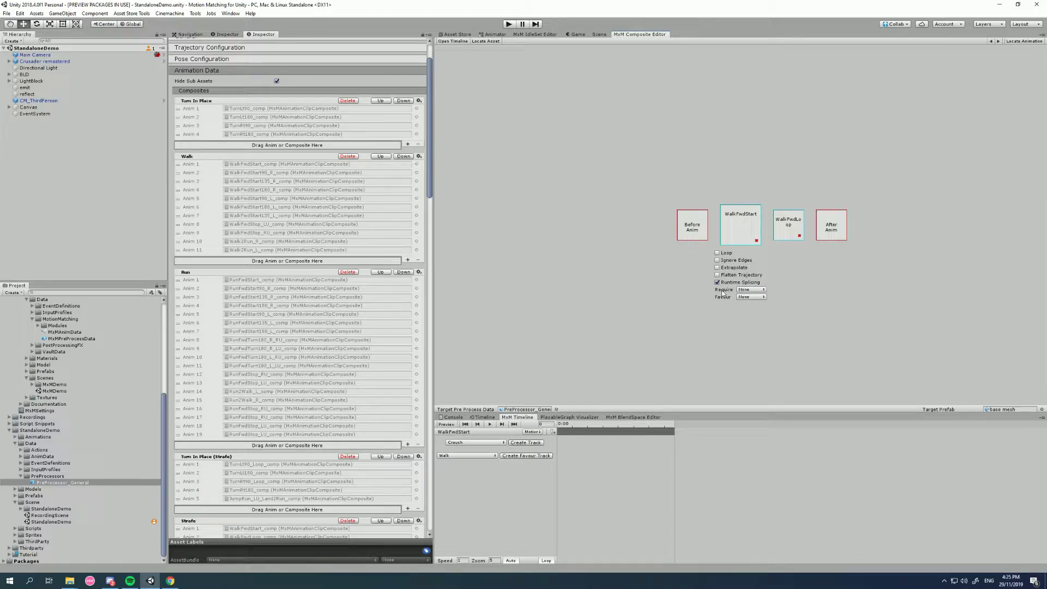
Step: Try Combat and Strafe as WalkFwdStart's required tags, then reset Require to None
left_click(751, 293)
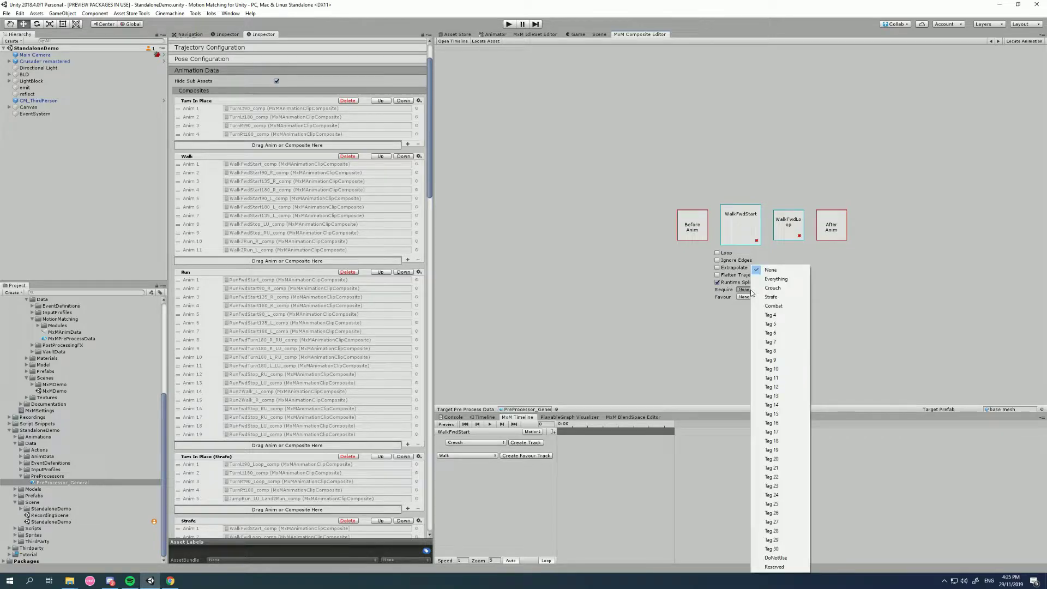
left_click(785, 309)
left_click(766, 292)
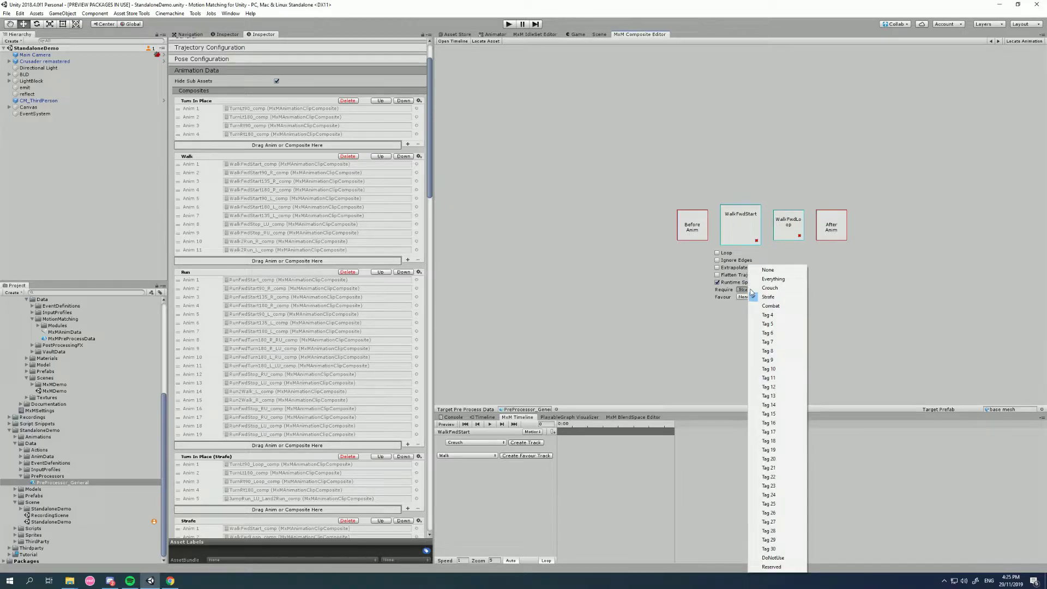
left_click(764, 295)
left_click(763, 292)
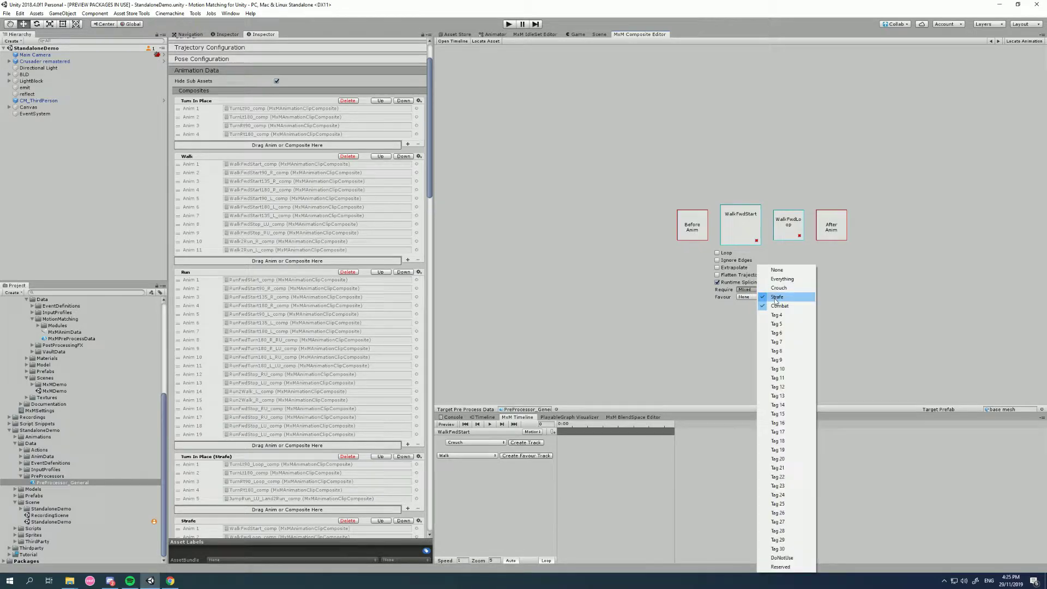
left_click(786, 305)
left_click(757, 292)
left_click(785, 298)
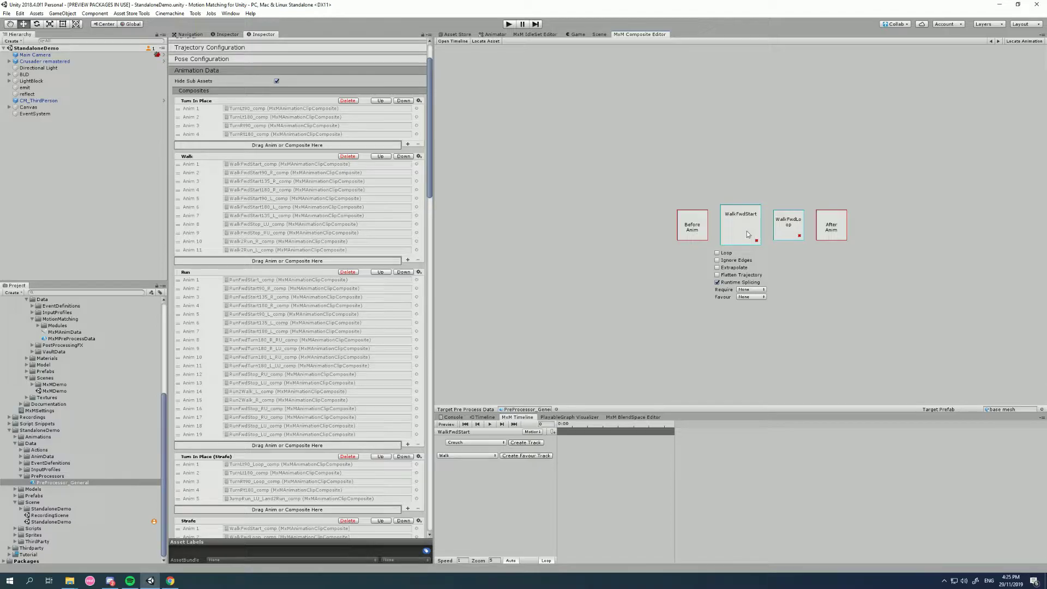
left_click(751, 290)
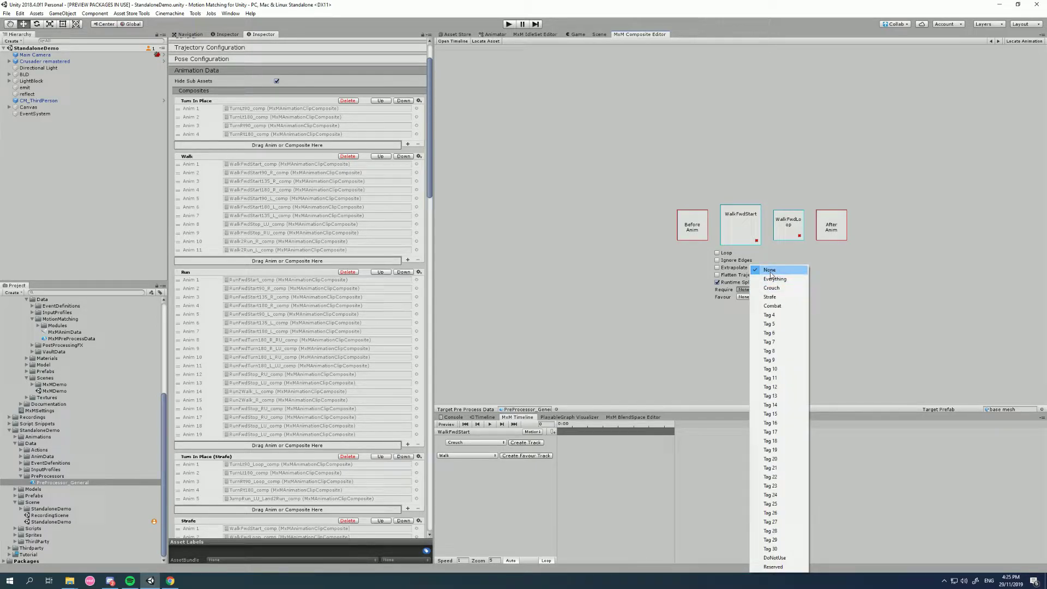
left_click(731, 319)
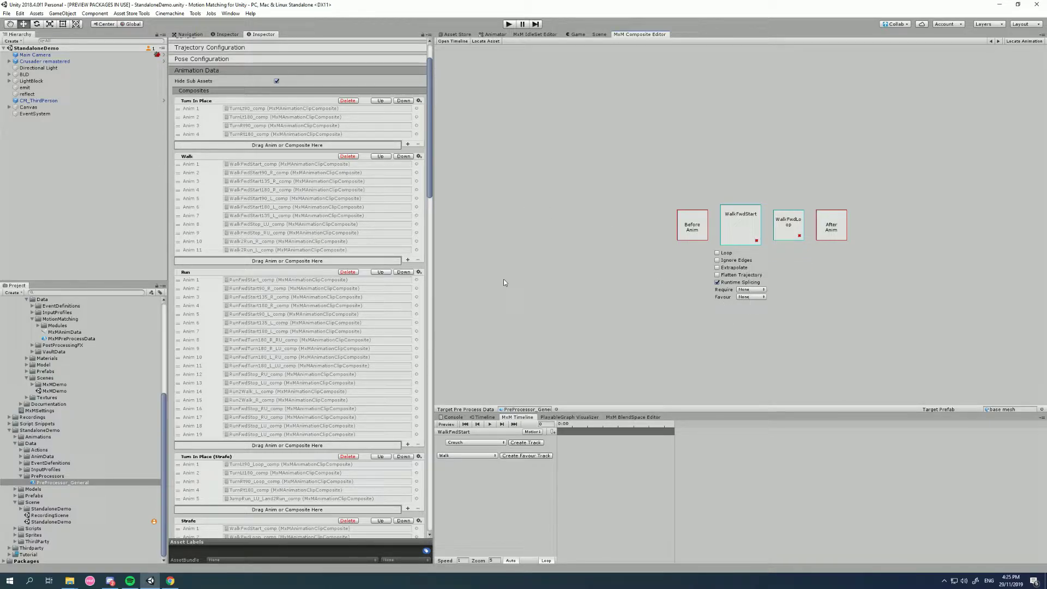
Step: Select the Walk and Run composite group names
double_click(187, 156)
double_click(186, 272)
left_click(193, 273)
Step: Check the required tags of a composite in the Strafe group
scroll(277, 212, "down", 3)
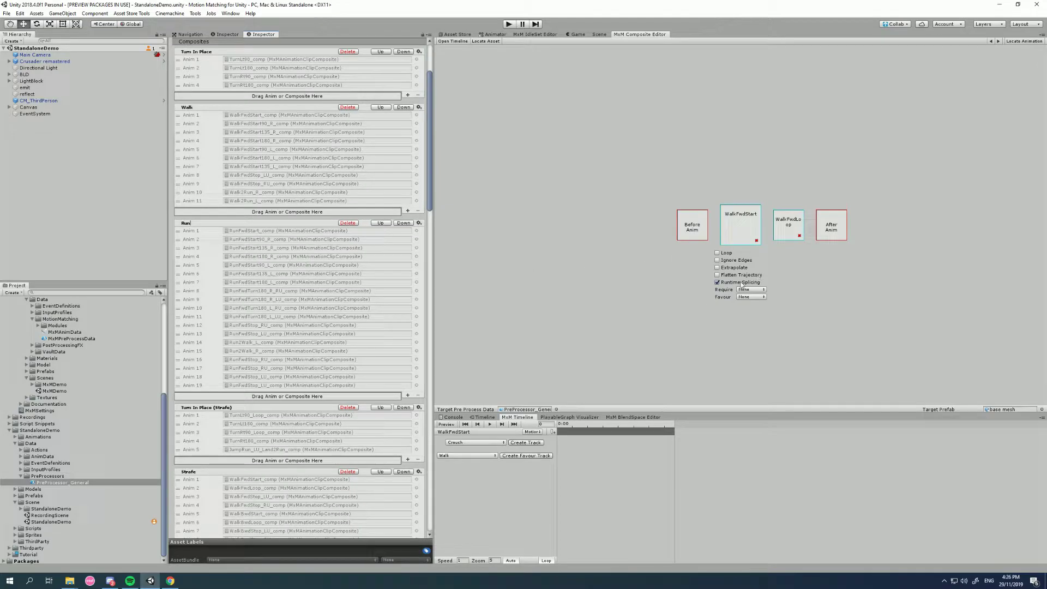
scroll(301, 289, "down", 12)
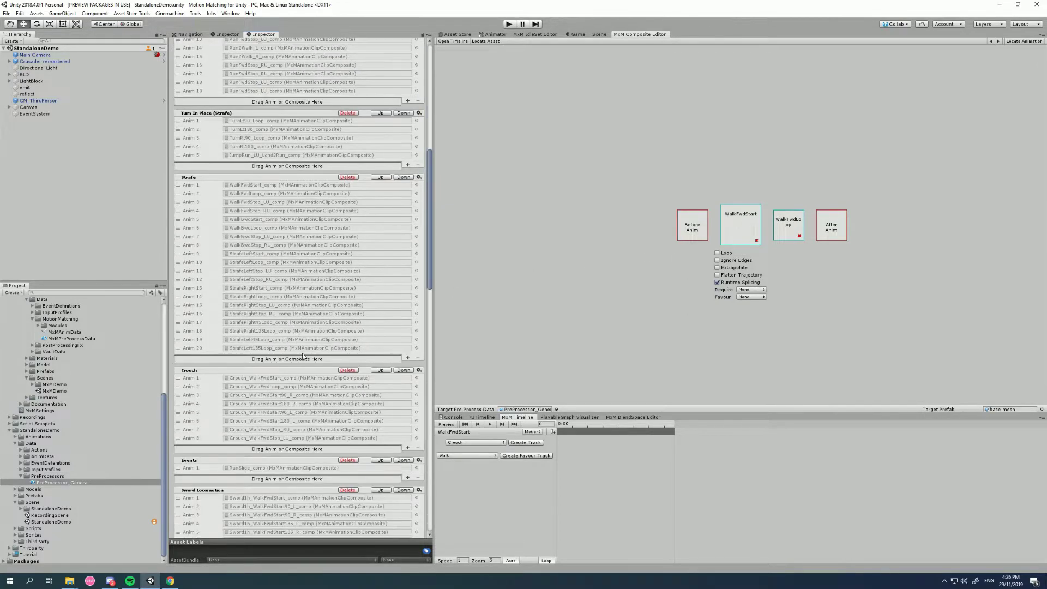
left_click(204, 178)
left_click(758, 296)
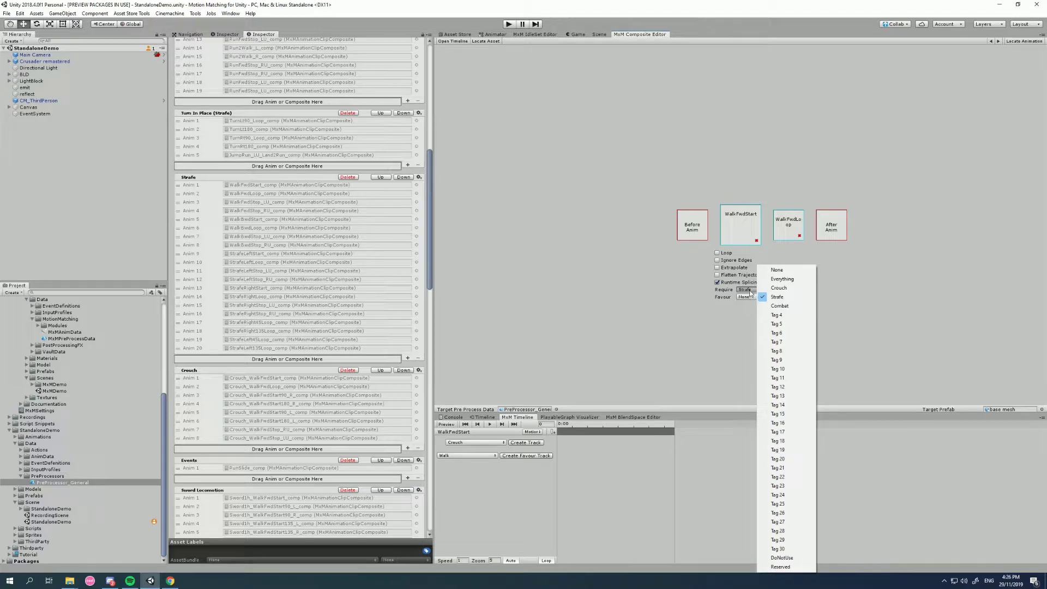
left_click(751, 292)
Step: Load Crouch_WalkFwdStart, then Crouch_WalkFwdLoop, and confirm it requires the Crouch tag
scroll(280, 263, "down", 5)
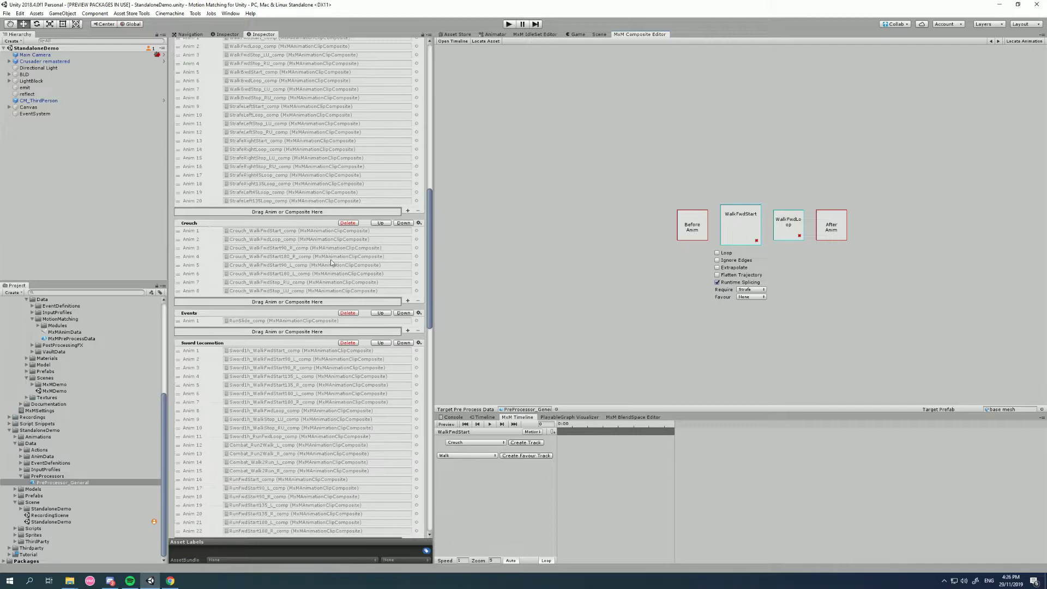
left_click(267, 231)
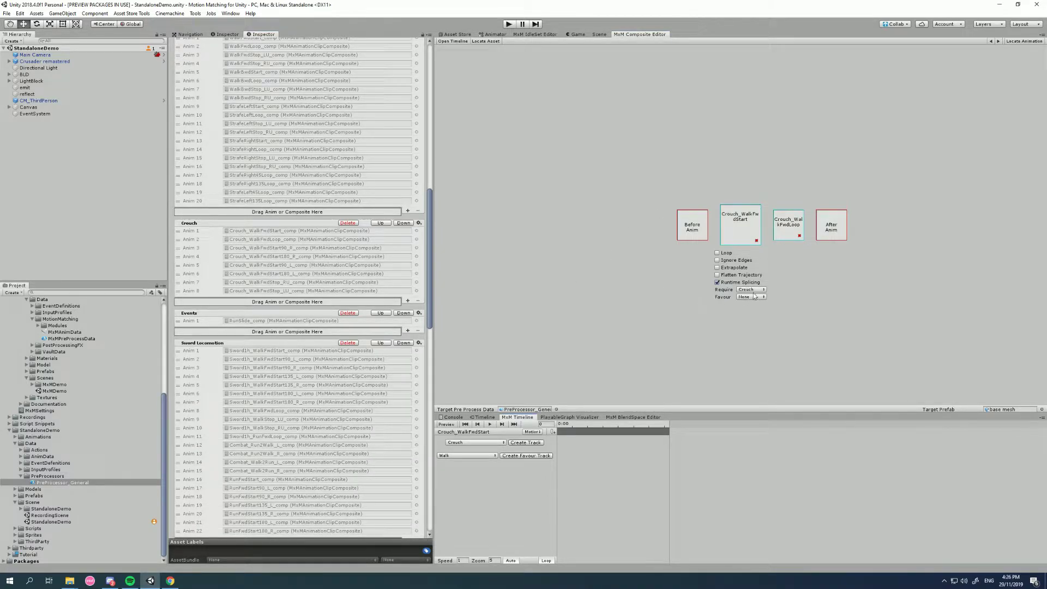
left_click(359, 239)
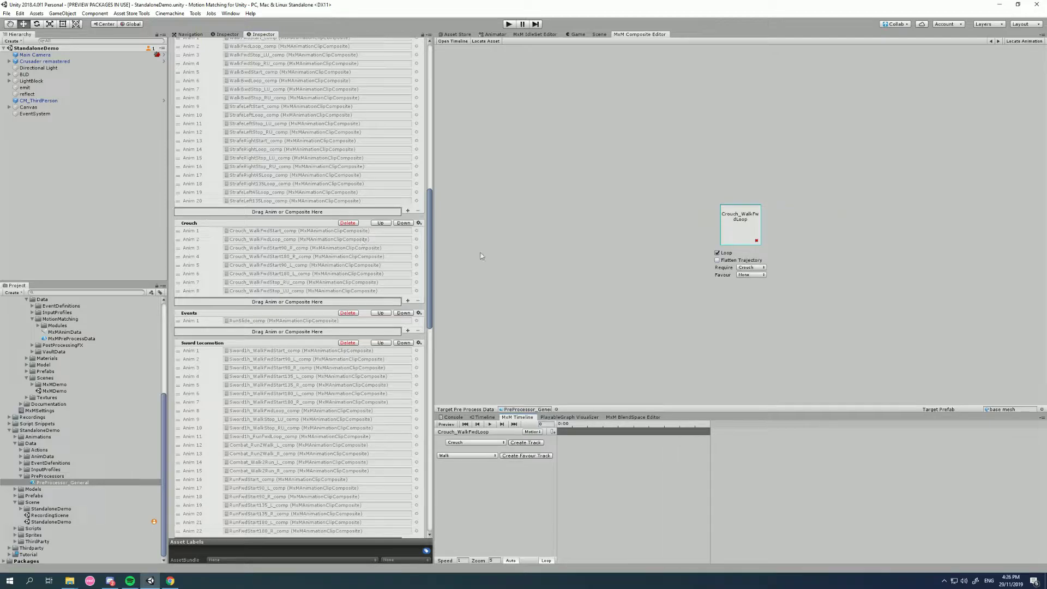
left_click(760, 268)
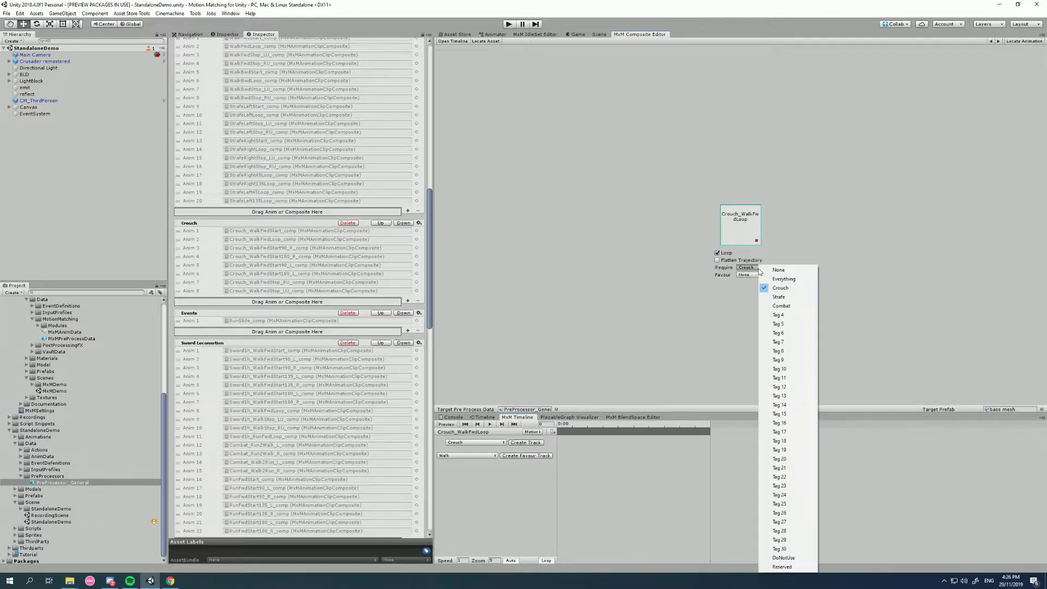
left_click(264, 377)
scroll(256, 293, "down", 8)
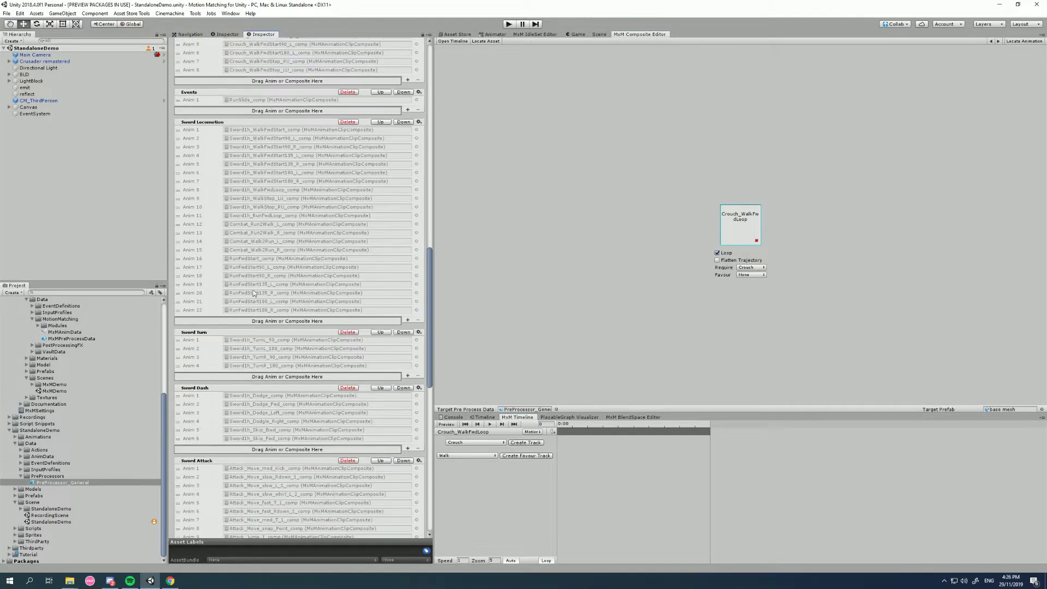
Step: Load Sword1h_WalkFwdLoop and confirm it requires the Combat tag
left_click(281, 190)
left_click(754, 269)
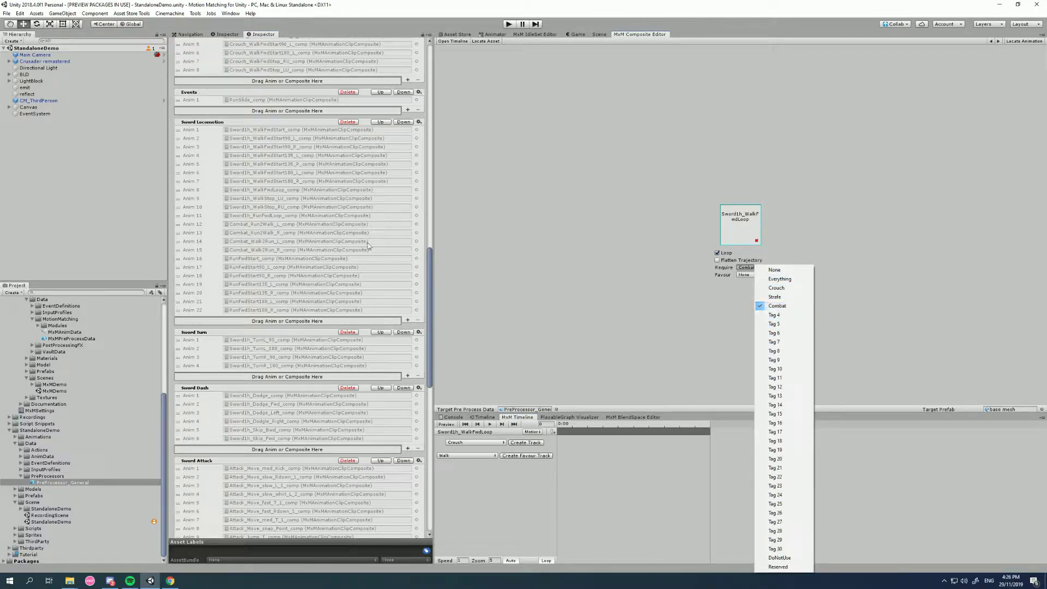
left_click(440, 269)
Step: Load Sword1h_Strafe45RightLoop and confirm it requires both Strafe and Combat
left_click_drag(431, 288, 429, 390)
left_click(265, 215)
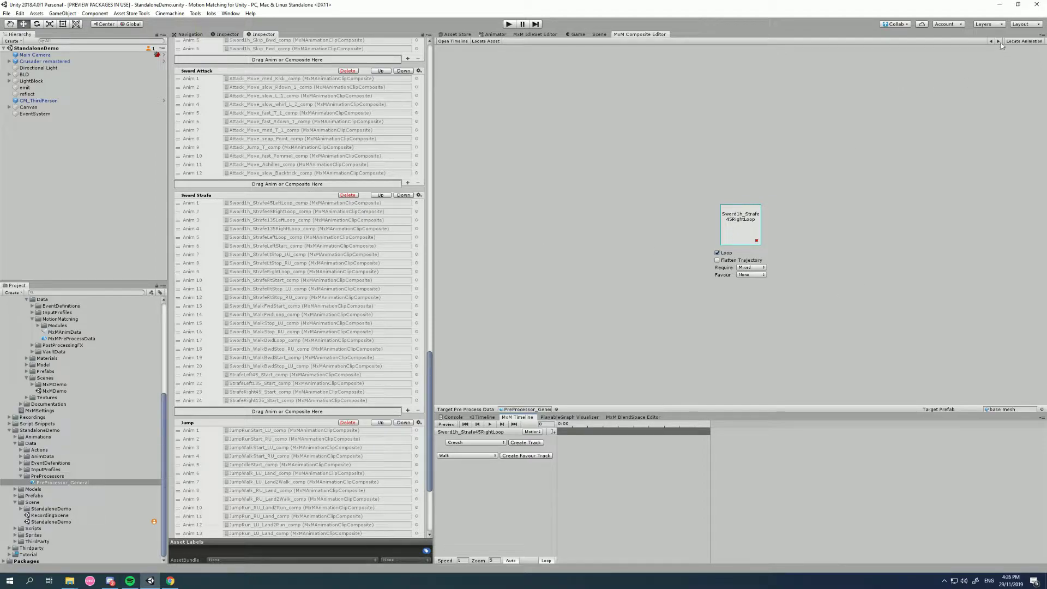
left_click(759, 268)
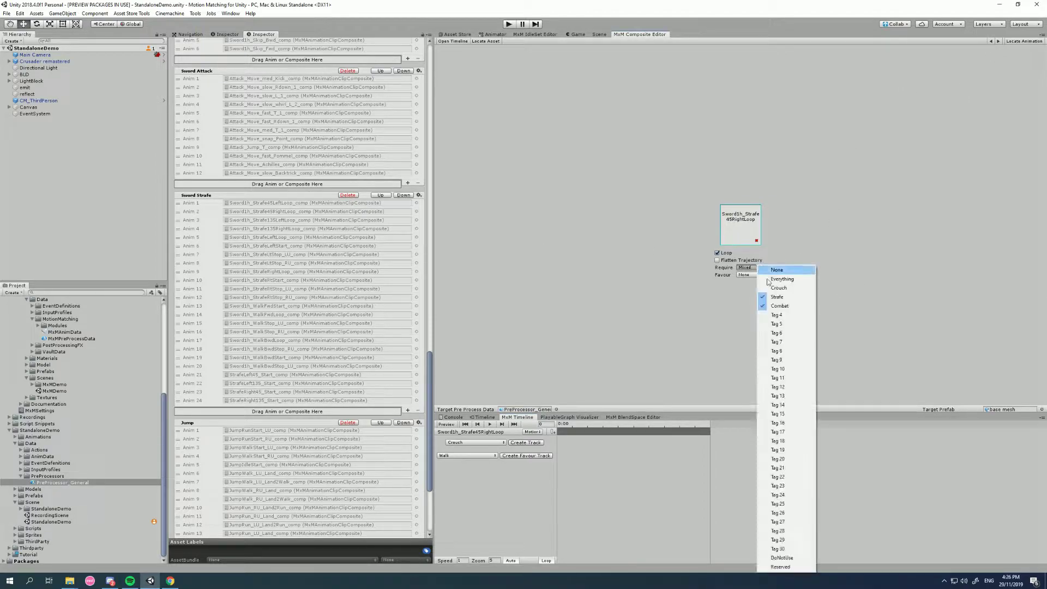
left_click(663, 300)
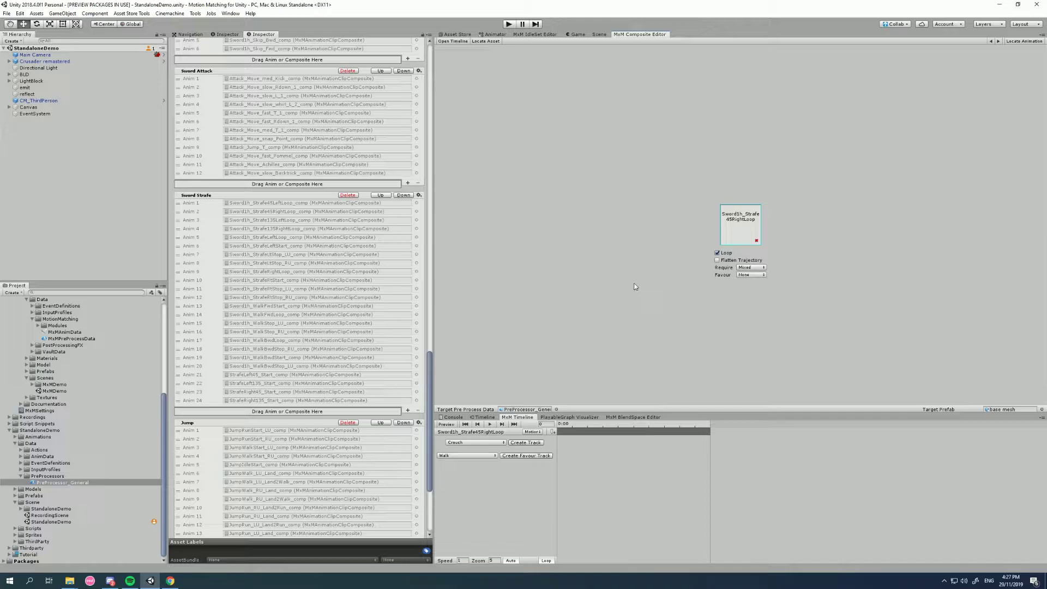
Step: Scroll the Inspector to the top, collapse General, and recheck the composite's required tags
scroll(425, 265, "up", 10)
left_click_drag(429, 297, 430, 44)
left_click(246, 101)
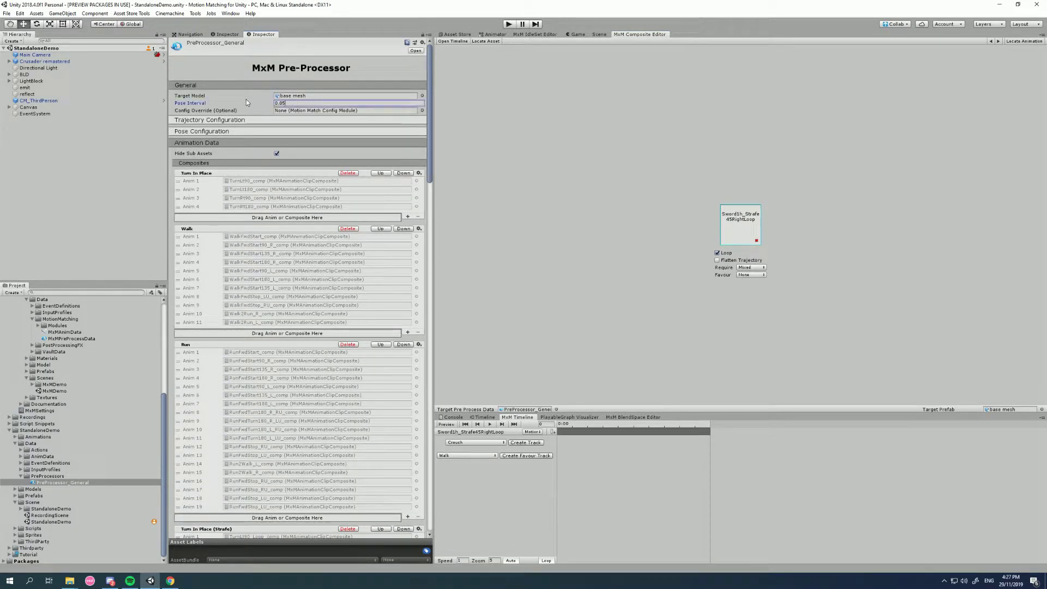
left_click(271, 85)
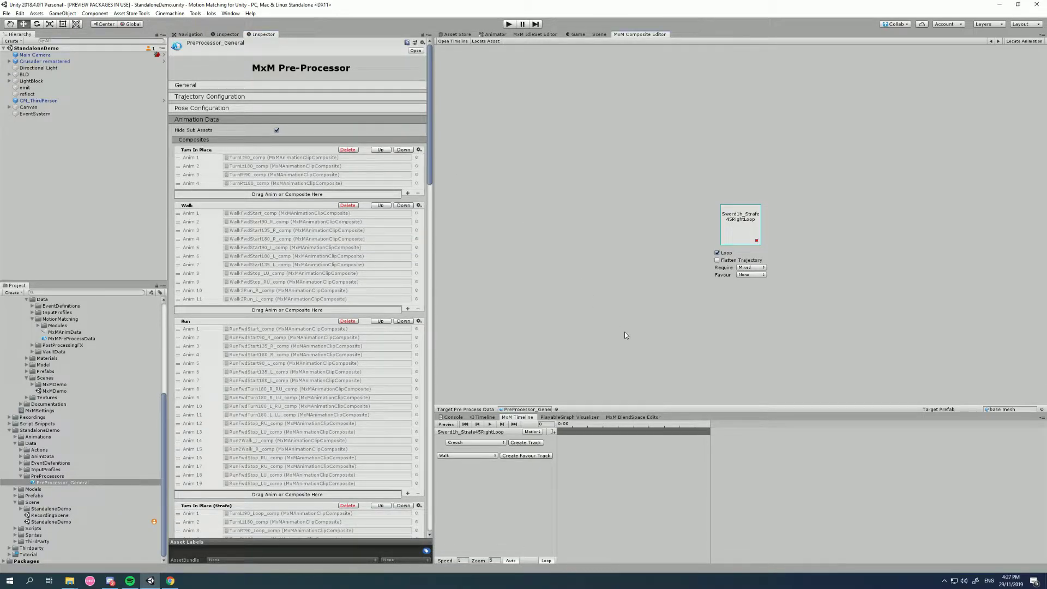
left_click(761, 268)
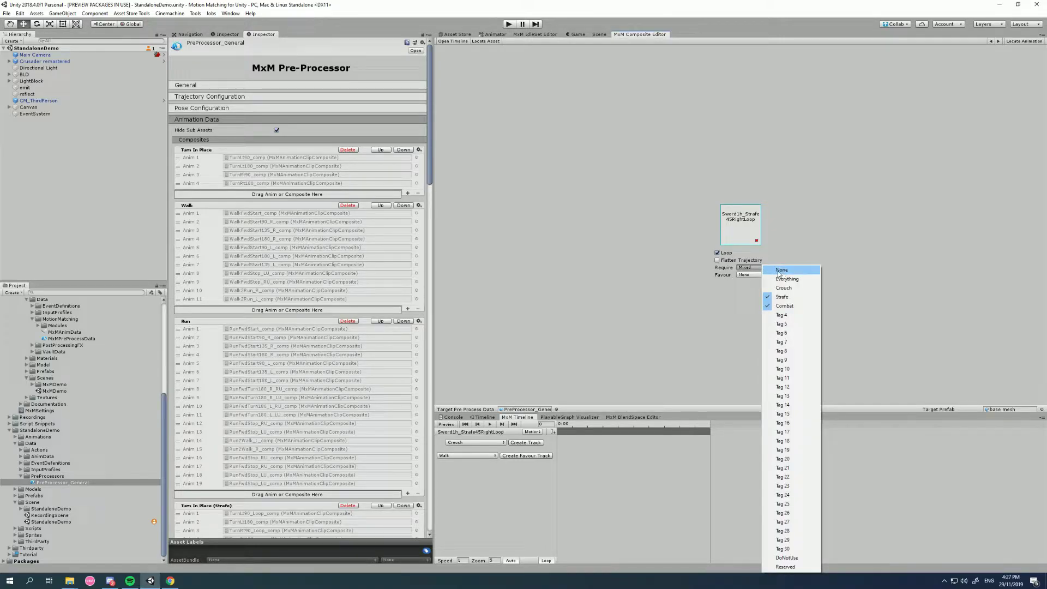
left_click(730, 327)
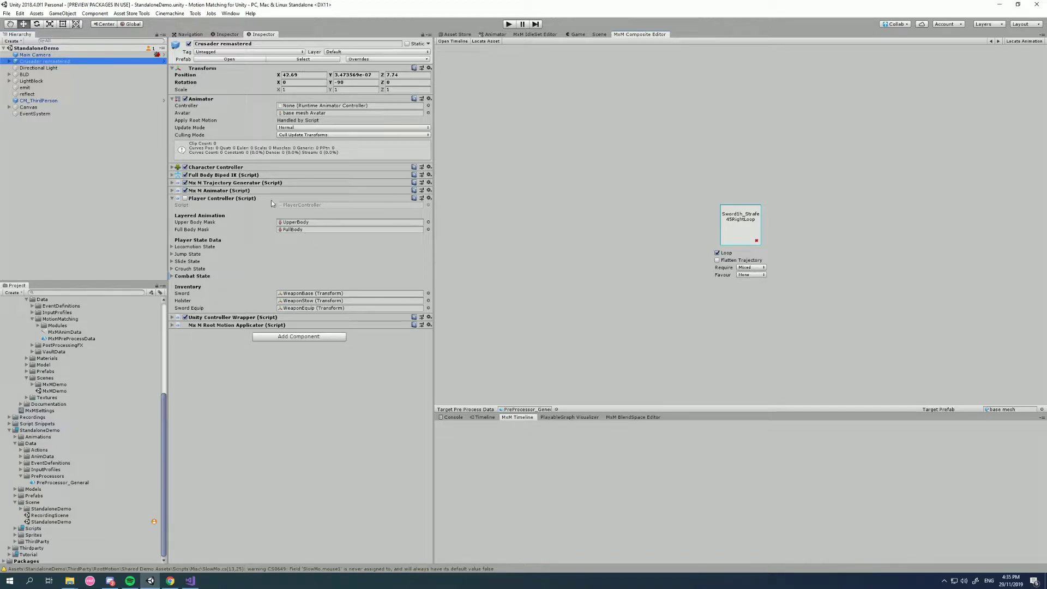
Step: Open the Player Controller script in Visual Studio via Edit Script
left_click(429, 198)
left_click(453, 294)
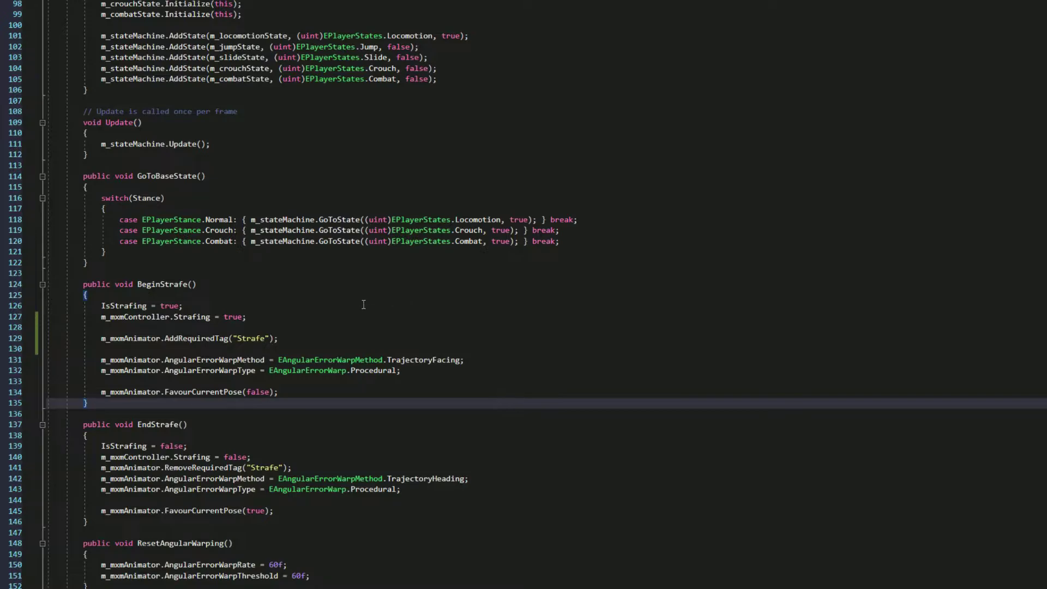
Step: Review BeginStrafe's strafing flag, warp and FavourCurrentPose lines, then open a blank line after AddRequiredTag("Strafe")
left_click_drag(156, 403, 47, 284)
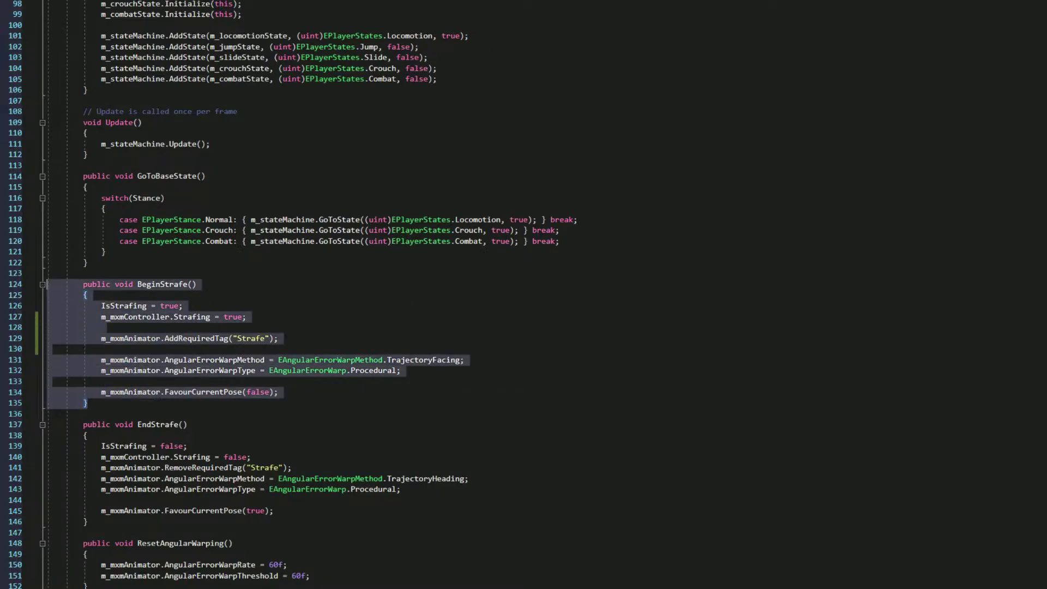
left_click(173, 329)
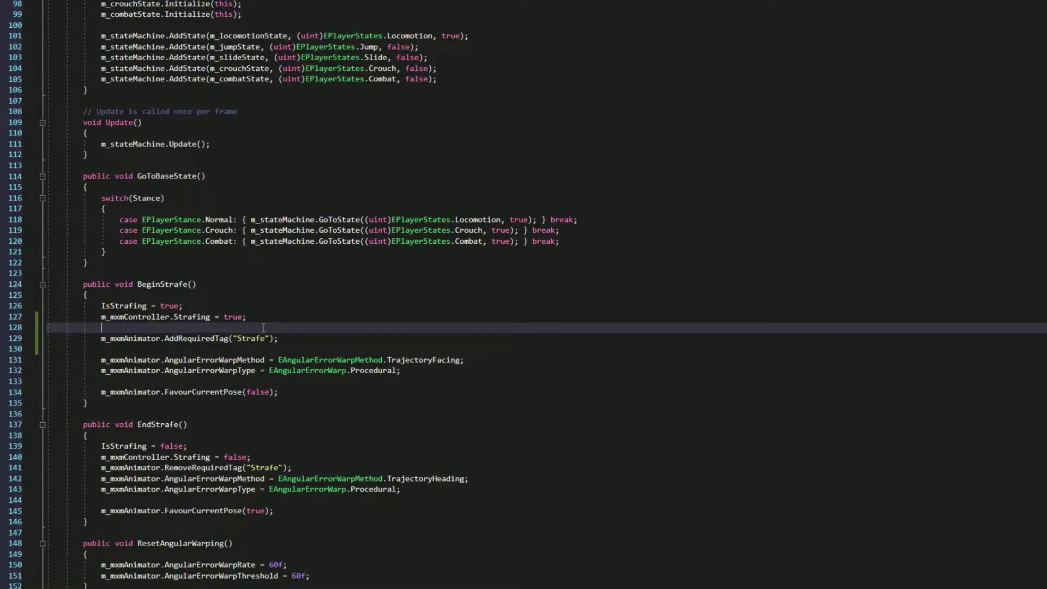
left_click_drag(103, 307, 374, 319)
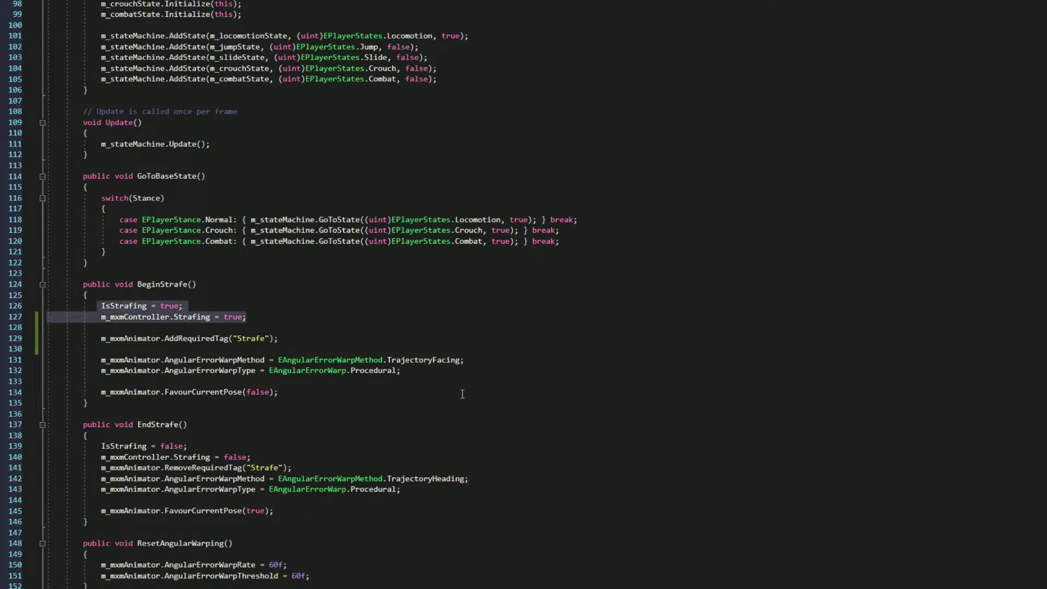
left_click_drag(463, 402, 71, 358)
left_click(302, 339)
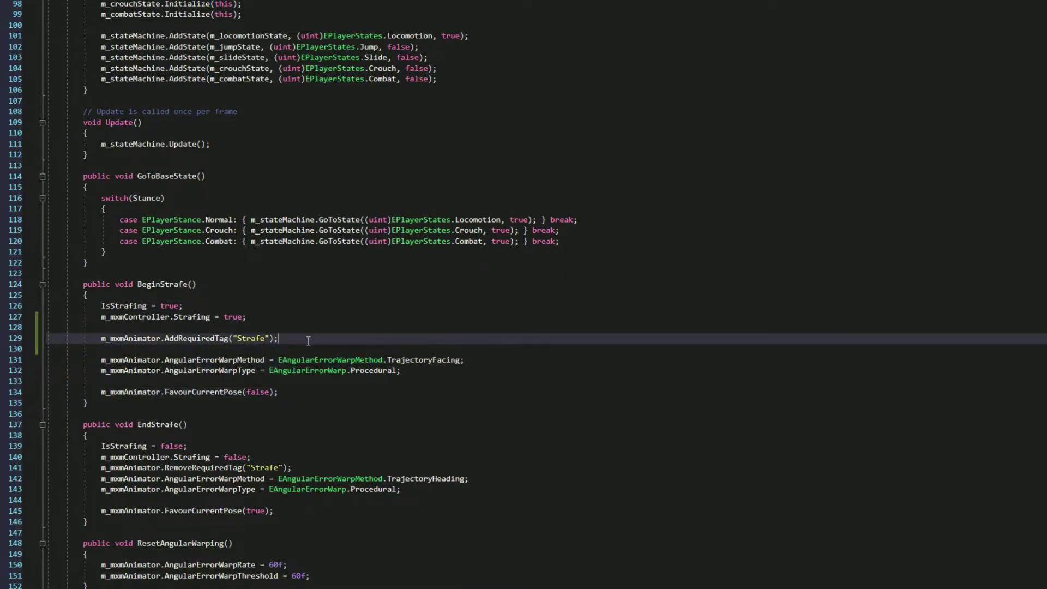
key("Return")
key("Return")
key("Up")
key("Up")
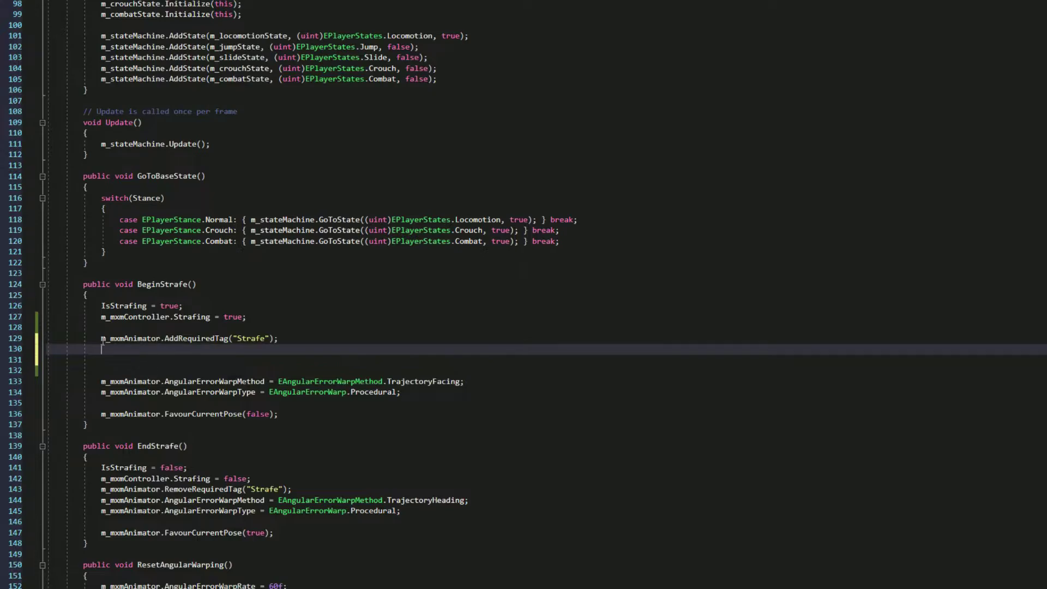